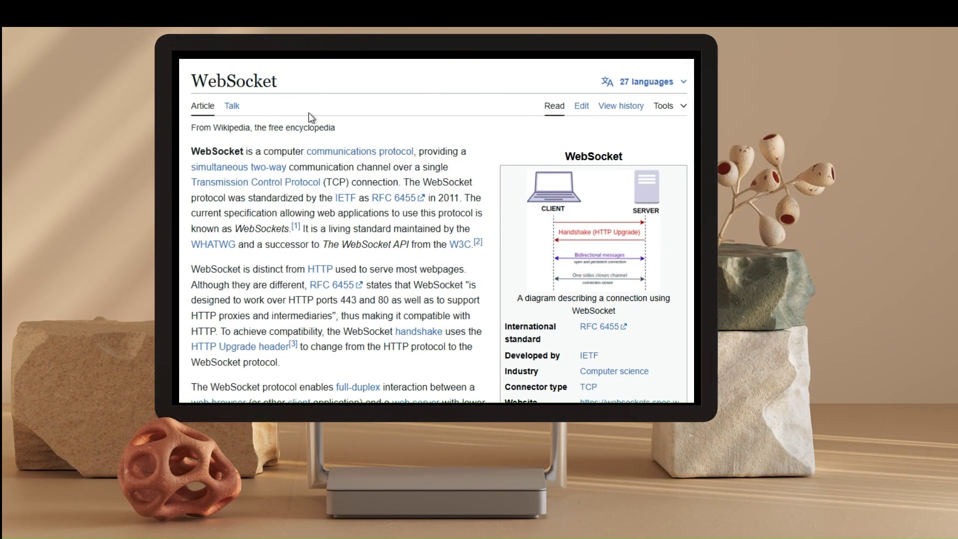
scroll(309, 113, "down", 1)
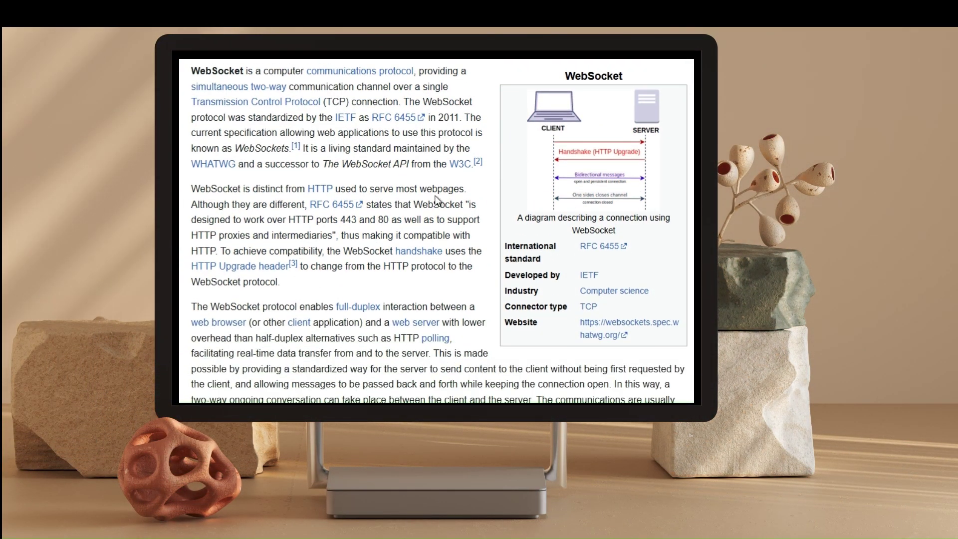
scroll(436, 199, "down", 4)
scroll(436, 198, "down", 4)
scroll(412, 195, "down", 3)
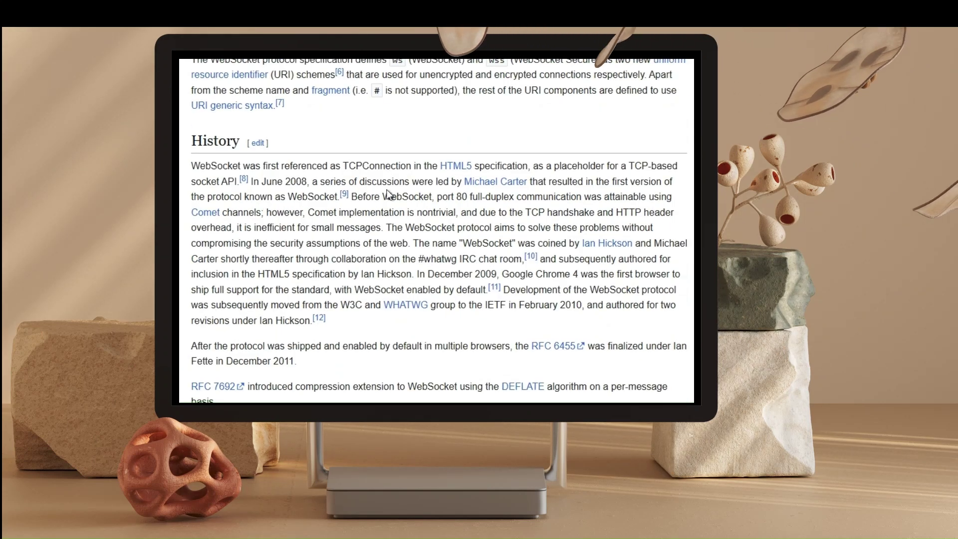
scroll(389, 194, "down", 3)
scroll(375, 194, "down", 3)
scroll(368, 194, "down", 3)
scroll(354, 191, "down", 2)
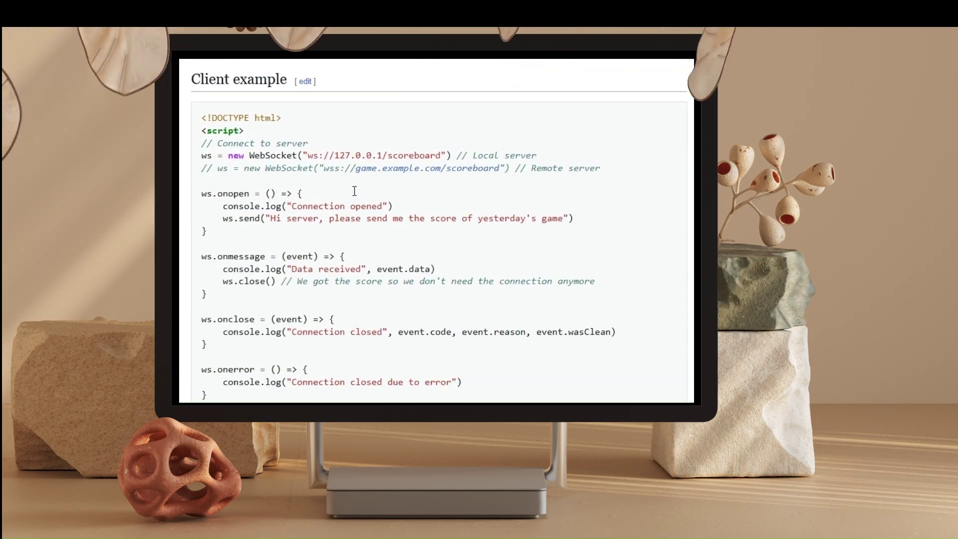
scroll(355, 192, "down", 3)
scroll(329, 187, "down", 3)
scroll(303, 176, "down", 3)
scroll(304, 180, "down", 3)
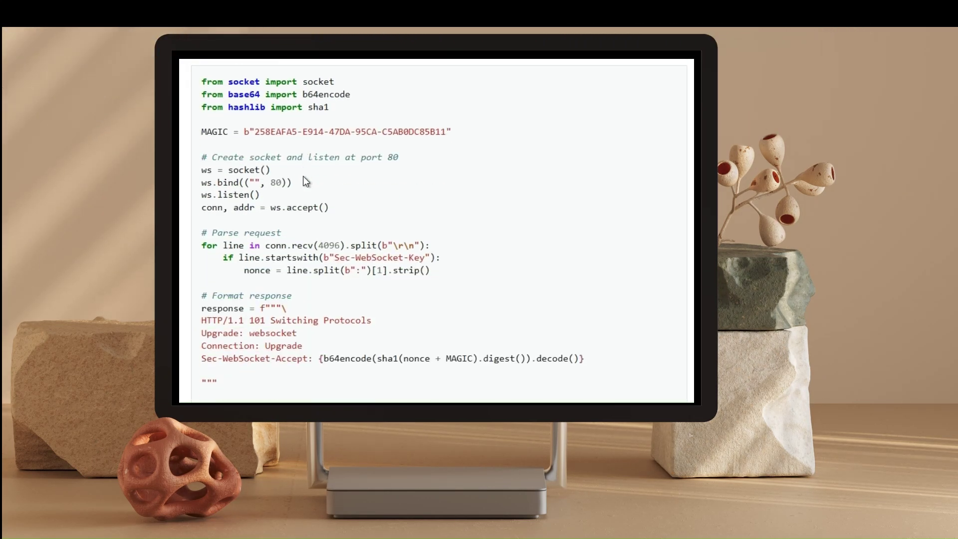
scroll(306, 182, "down", 3)
scroll(315, 225, "down", 3)
scroll(425, 259, "down", 2)
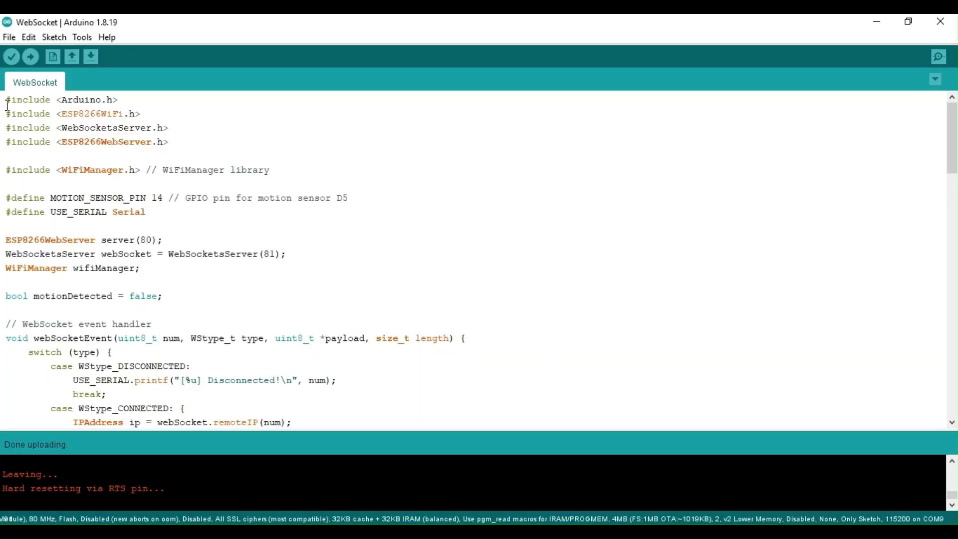
left_click_drag(6, 100, 266, 171)
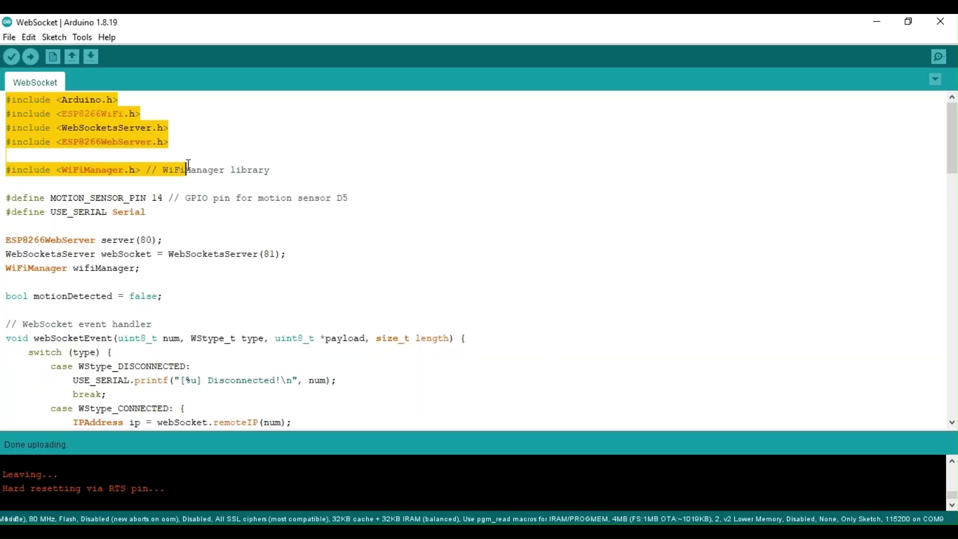
left_click(243, 166)
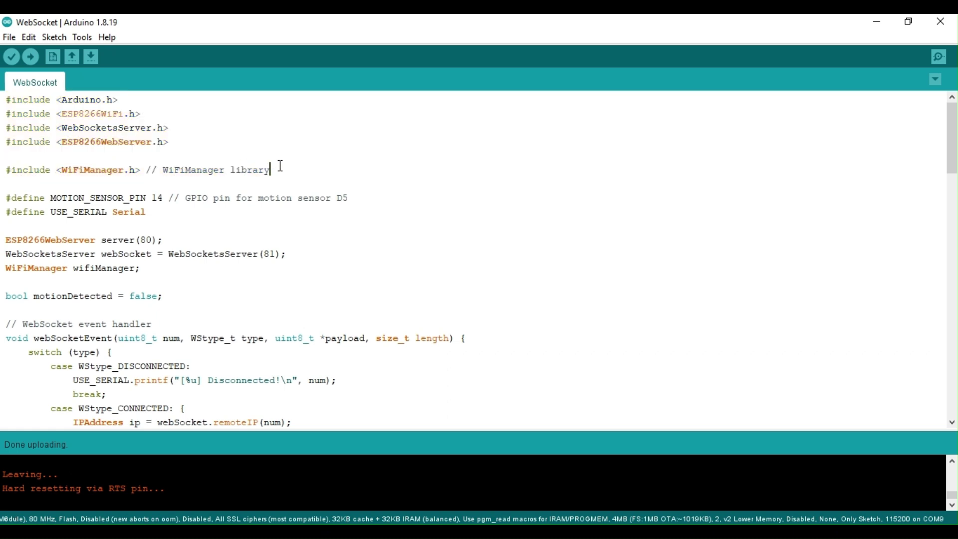
left_click_drag(271, 169, 5, 170)
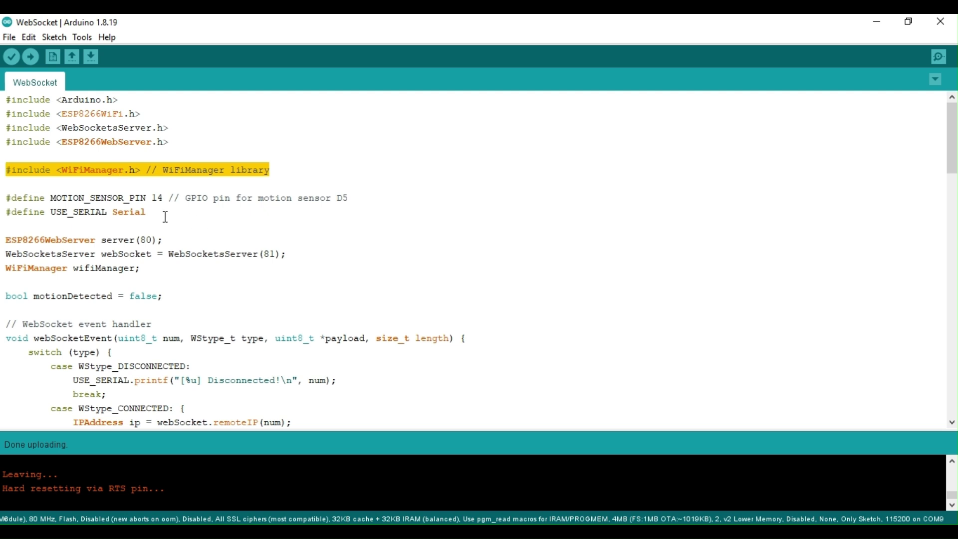
left_click_drag(147, 212, 5, 199)
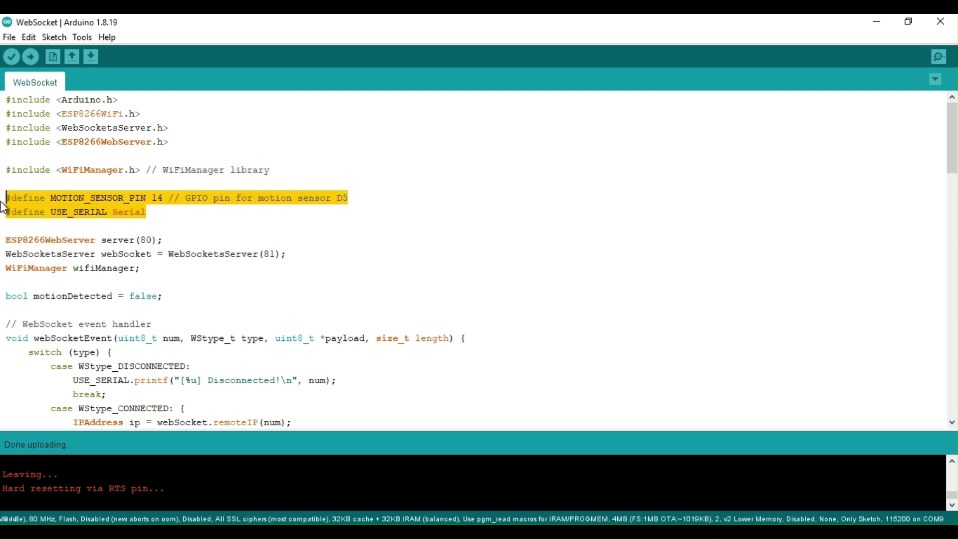
scroll(59, 209, "down", 2)
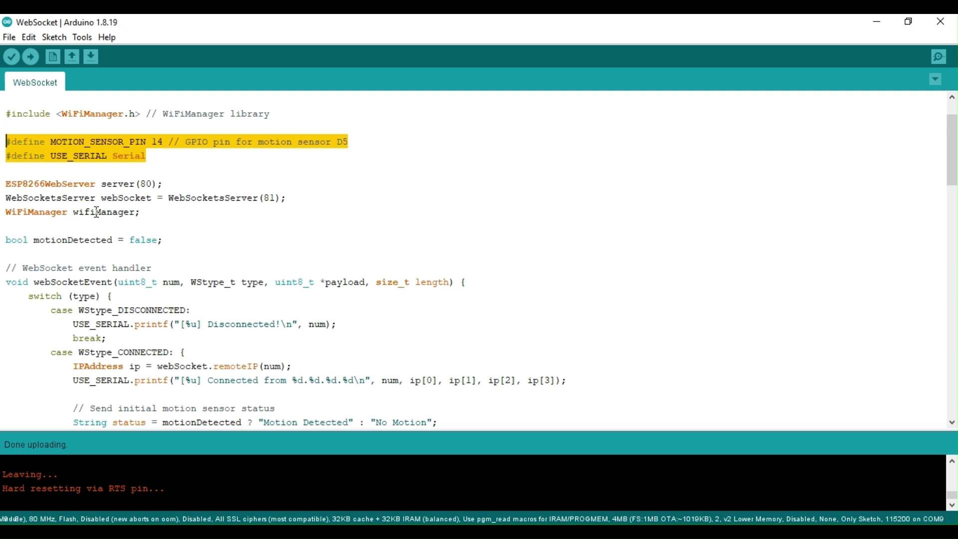
left_click(156, 214)
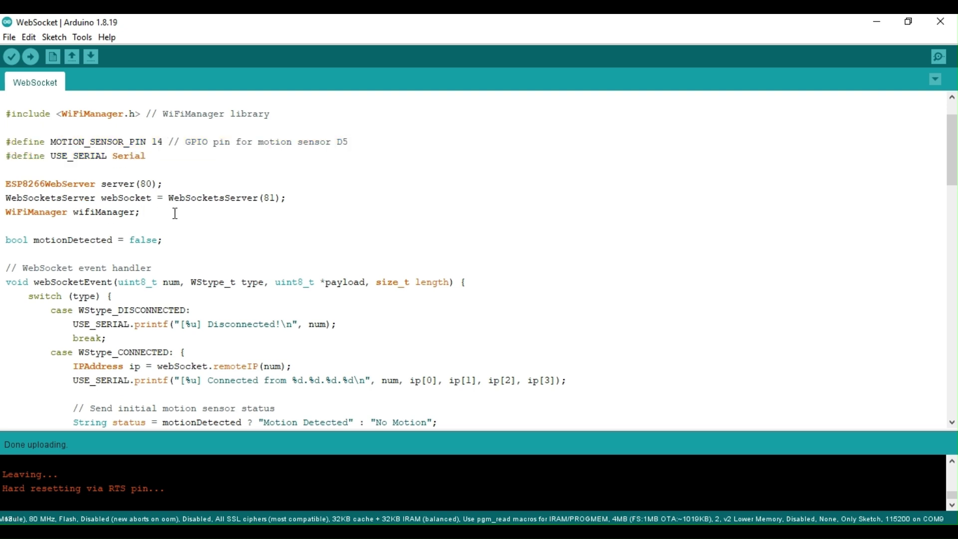
left_click_drag(143, 212, 4, 186)
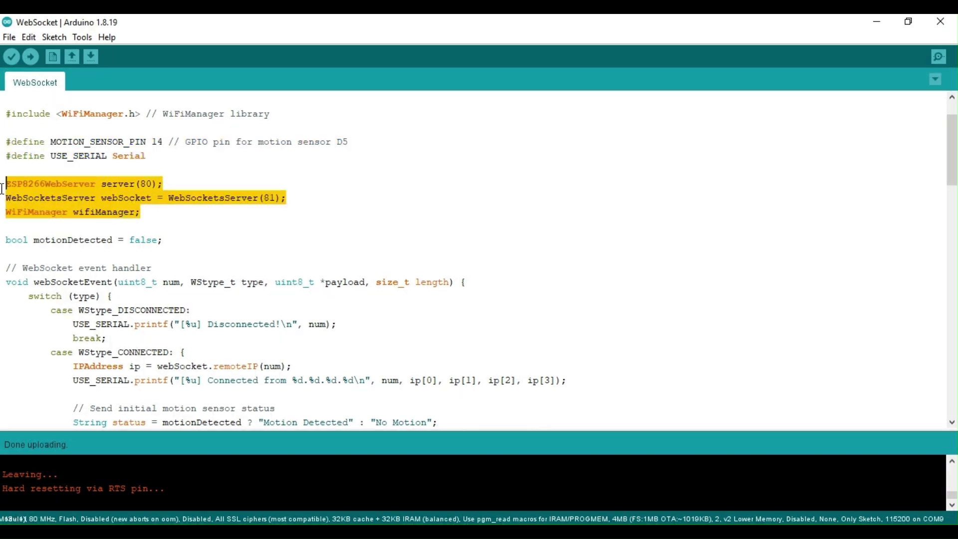
scroll(106, 221, "down", 1)
left_click(148, 231)
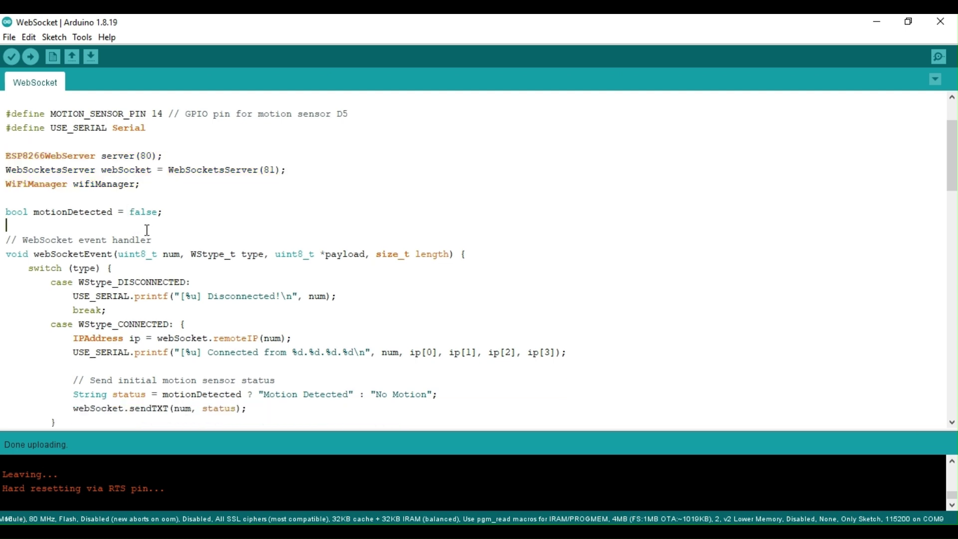
left_click_drag(5, 211, 170, 214)
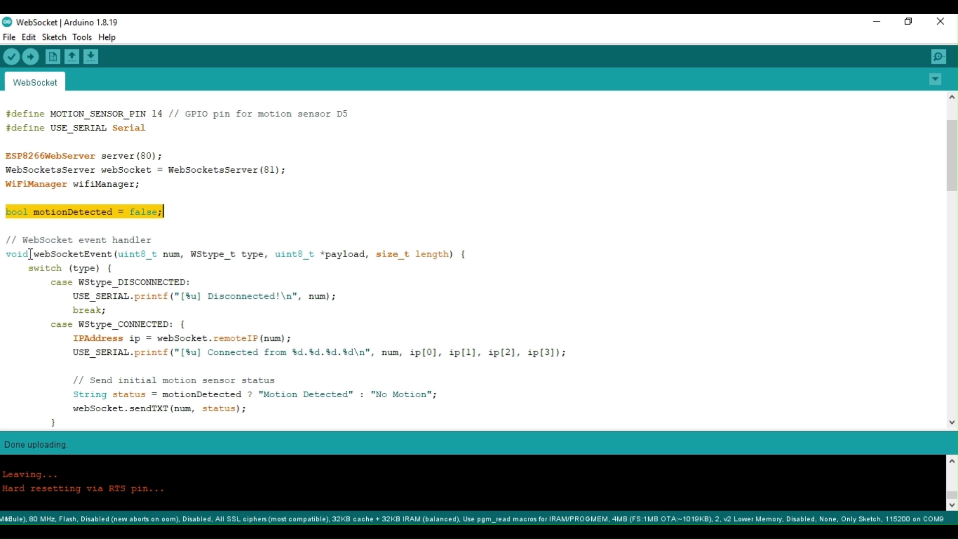
left_click(6, 254)
mouse_move(6, 254)
left_mouse_down()
mouse_move(183, 267)
mouse_move(106, 353)
mouse_move(132, 365)
mouse_move(118, 420)
left_mouse_up()
scroll(182, 268, "down", 1)
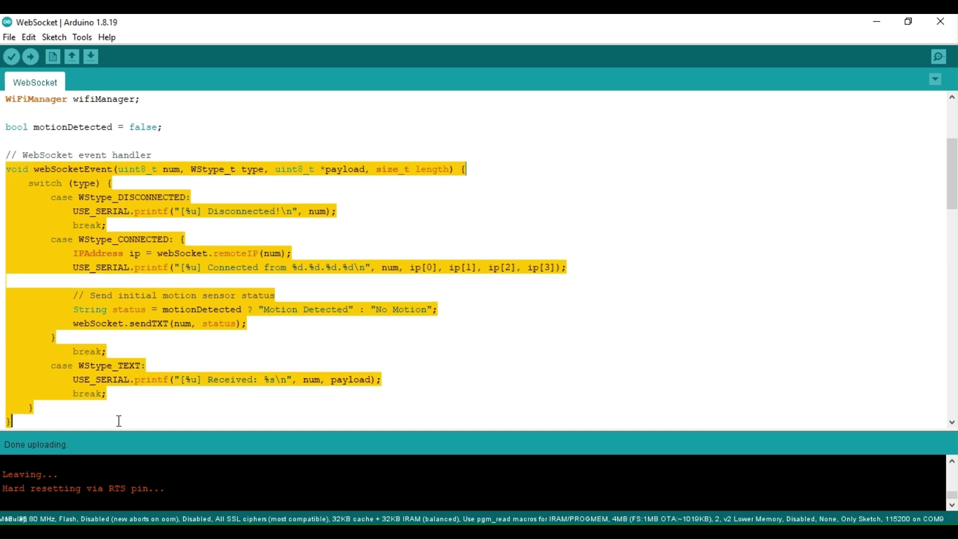
left_click(141, 224)
scroll(142, 224, "down", 5)
scroll(149, 283, "down", 1)
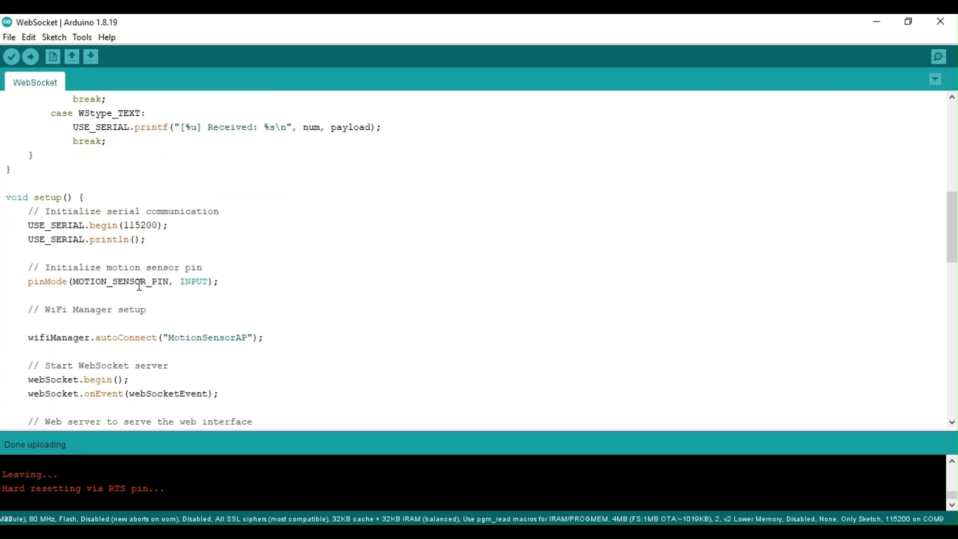
scroll(30, 243, "down", 1)
scroll(30, 244, "down", 1)
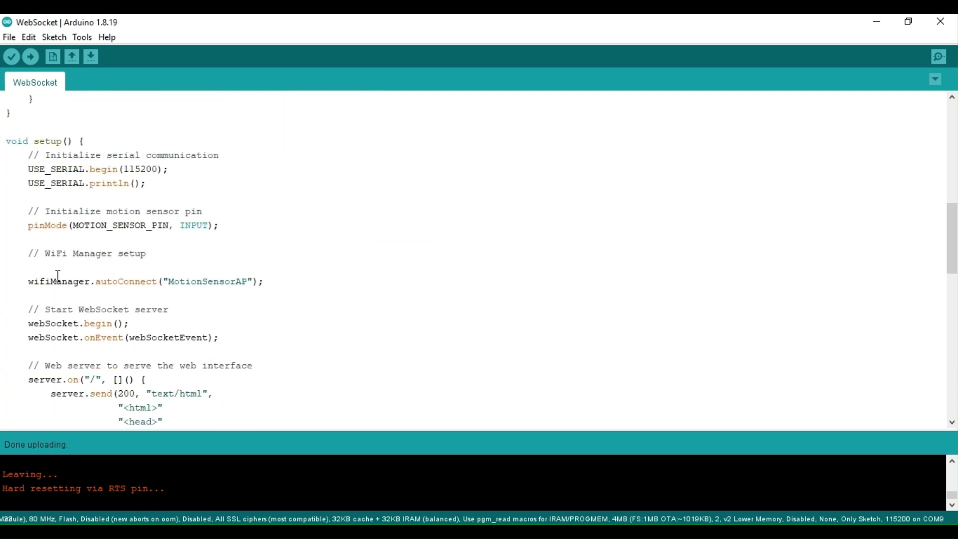
left_click_drag(30, 282, 266, 283)
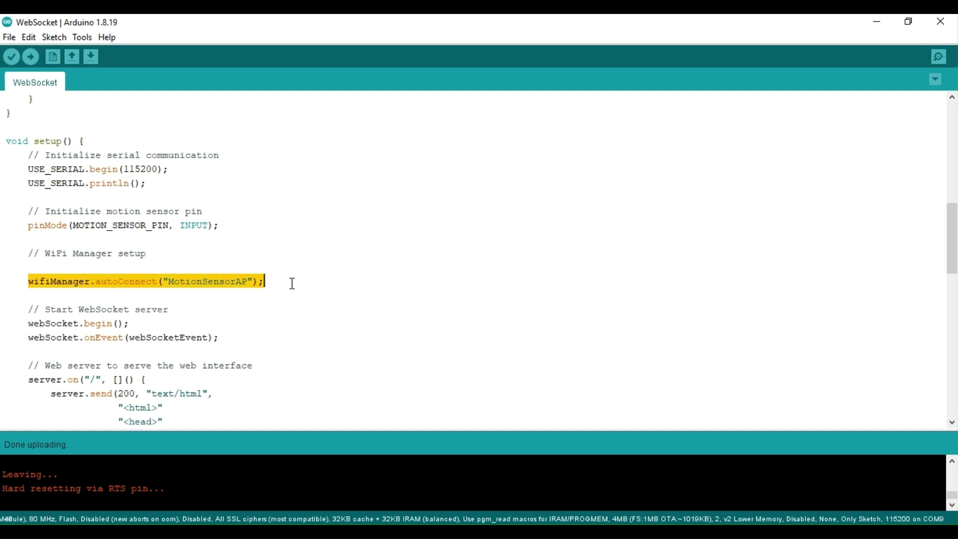
scroll(71, 257, "down", 2)
left_click_drag(29, 239, 230, 259)
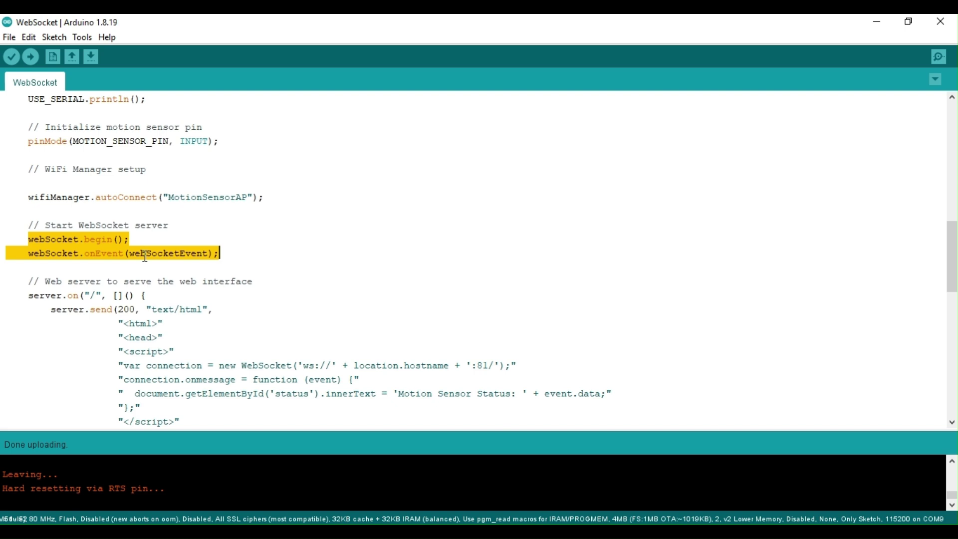
scroll(145, 259, "down", 2)
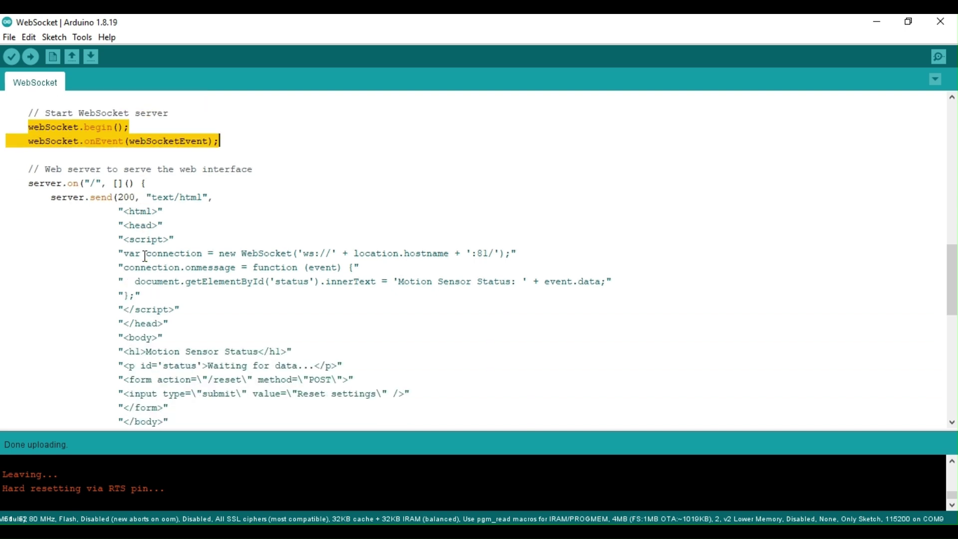
scroll(144, 258, "down", 2)
left_click(72, 201)
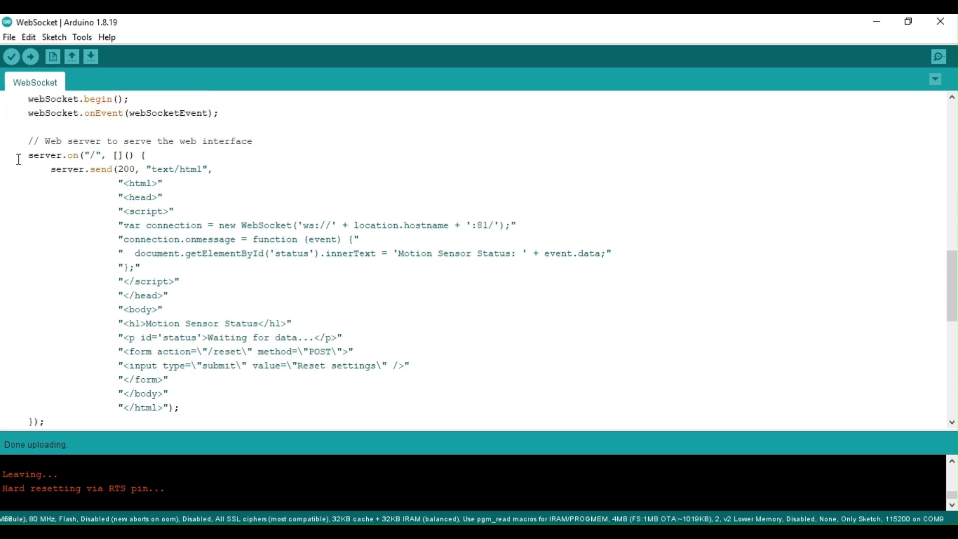
mouse_move(23, 155)
left_mouse_down()
mouse_move(146, 359)
mouse_move(220, 363)
left_mouse_up()
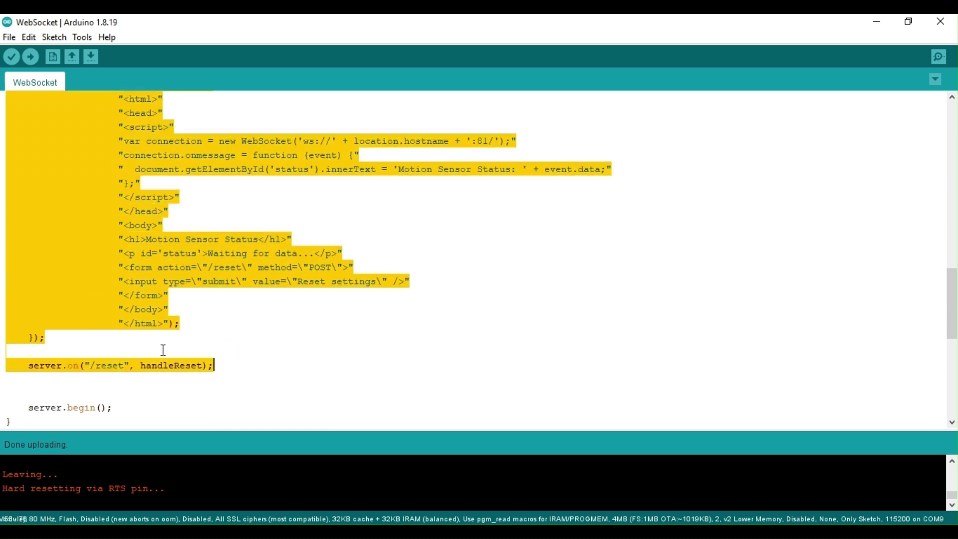
scroll(157, 327, "down", 3)
left_click(76, 312)
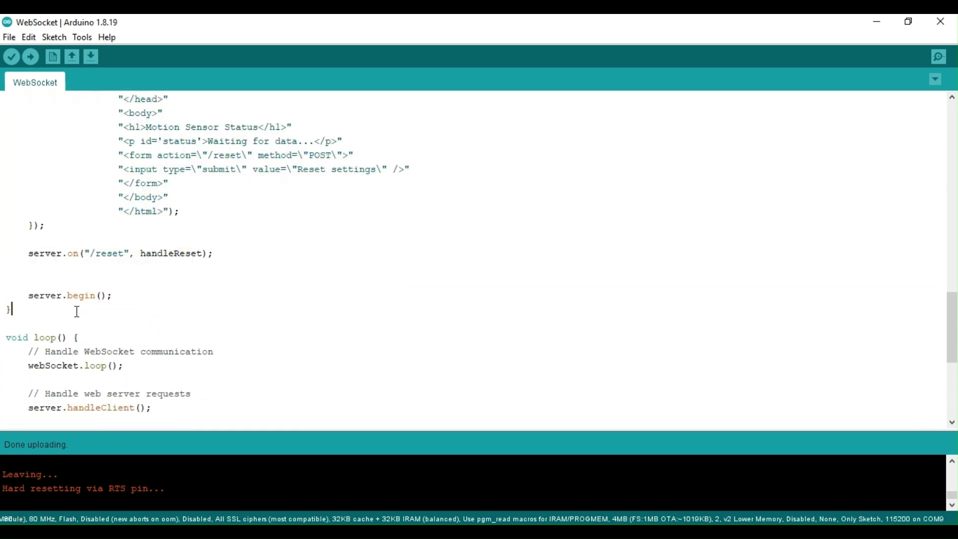
left_click_drag(23, 298, 112, 297)
scroll(127, 297, "down", 3)
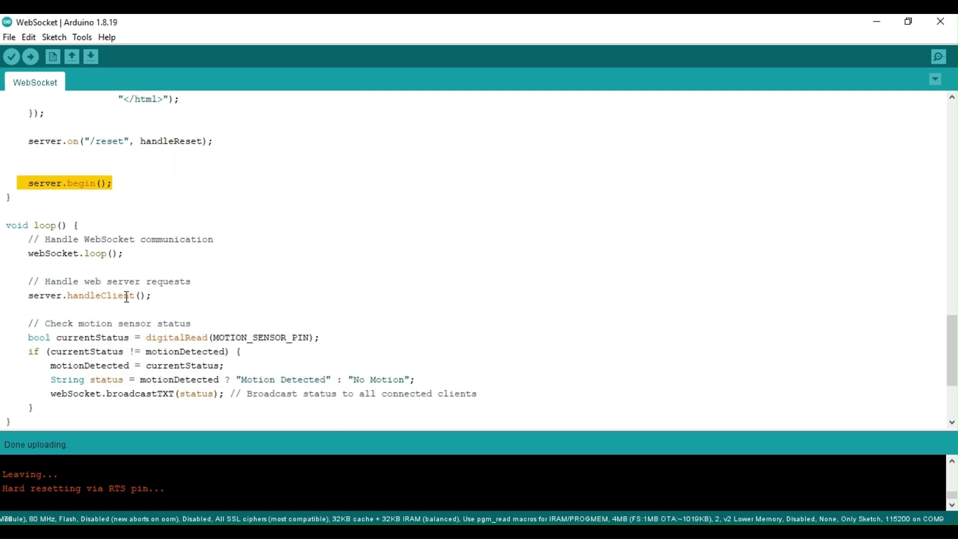
scroll(110, 292, "down", 3)
left_click(46, 281)
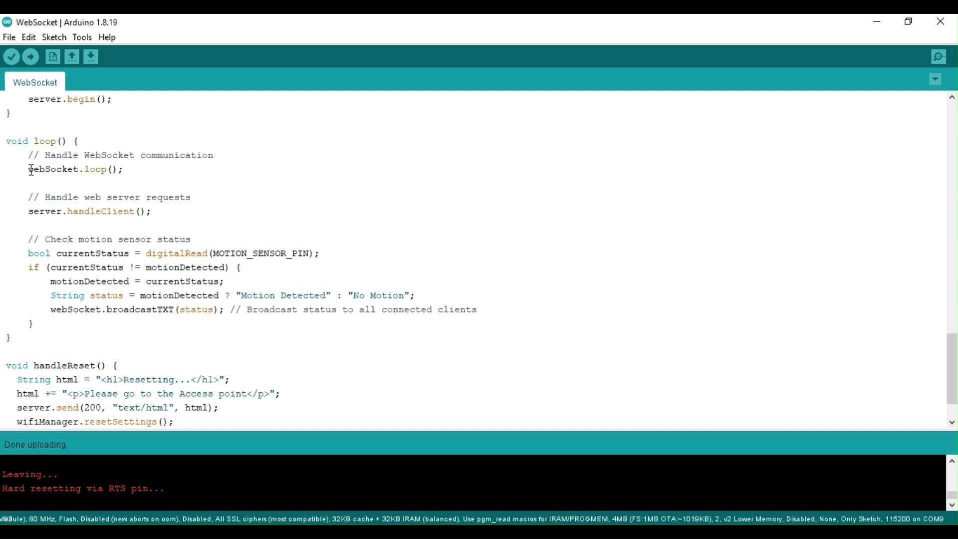
left_click_drag(29, 169, 125, 169)
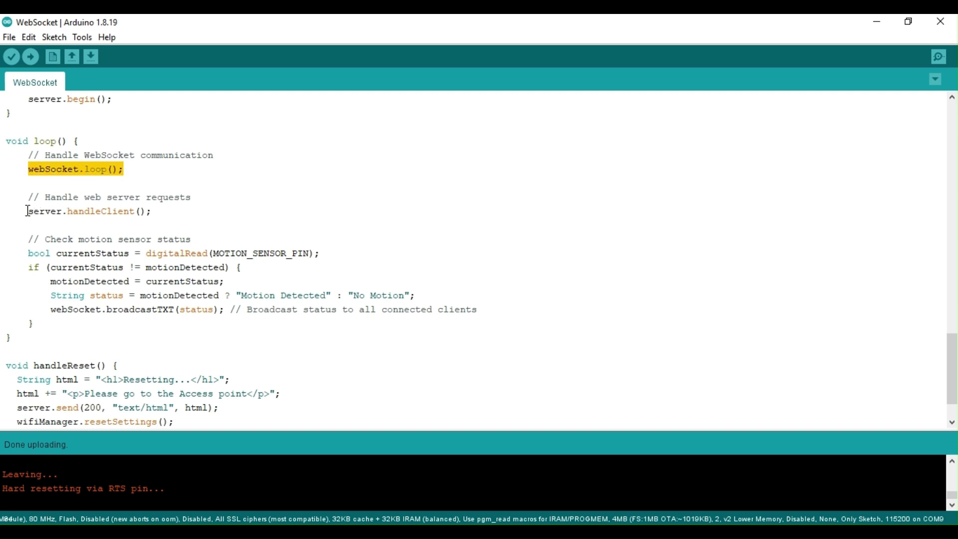
left_click_drag(28, 211, 152, 211)
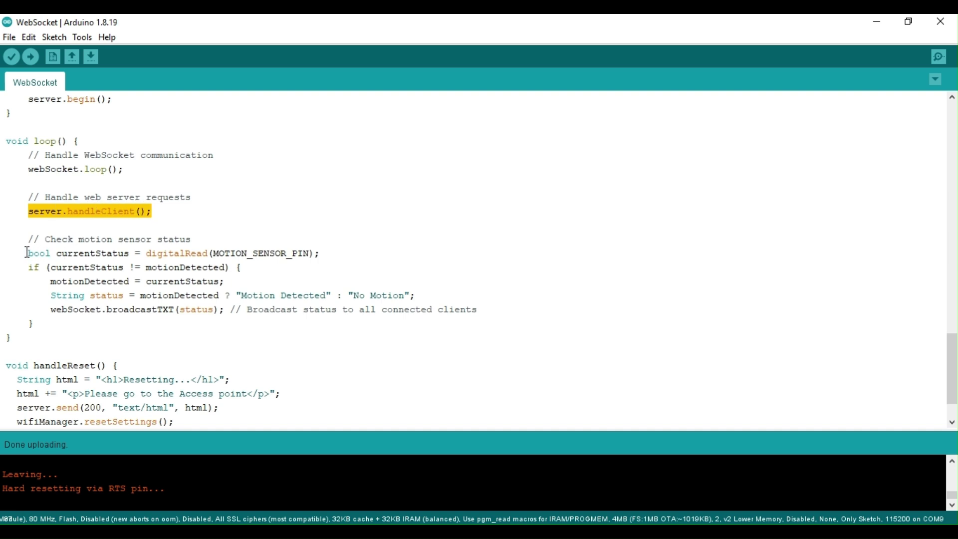
left_click_drag(27, 253, 34, 324)
scroll(62, 297, "down", 1)
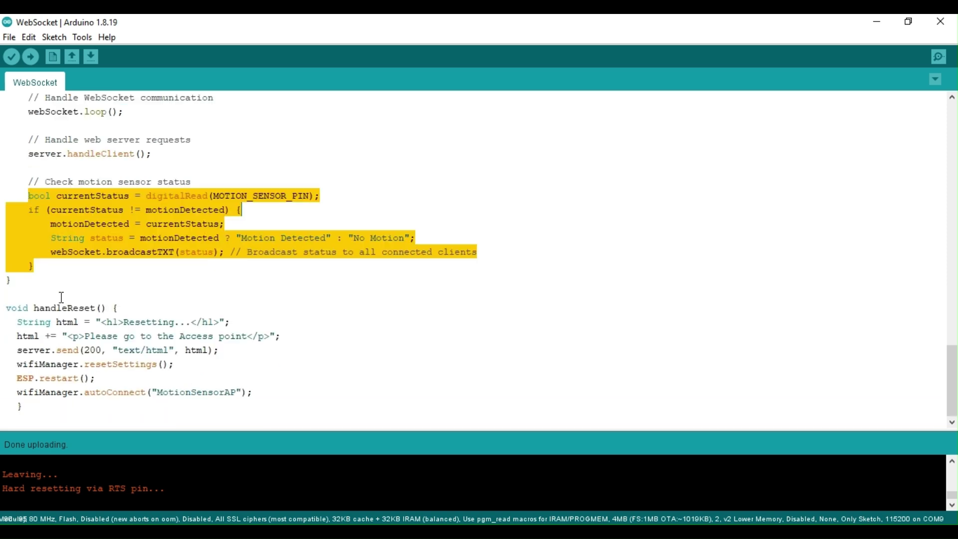
left_click(53, 334)
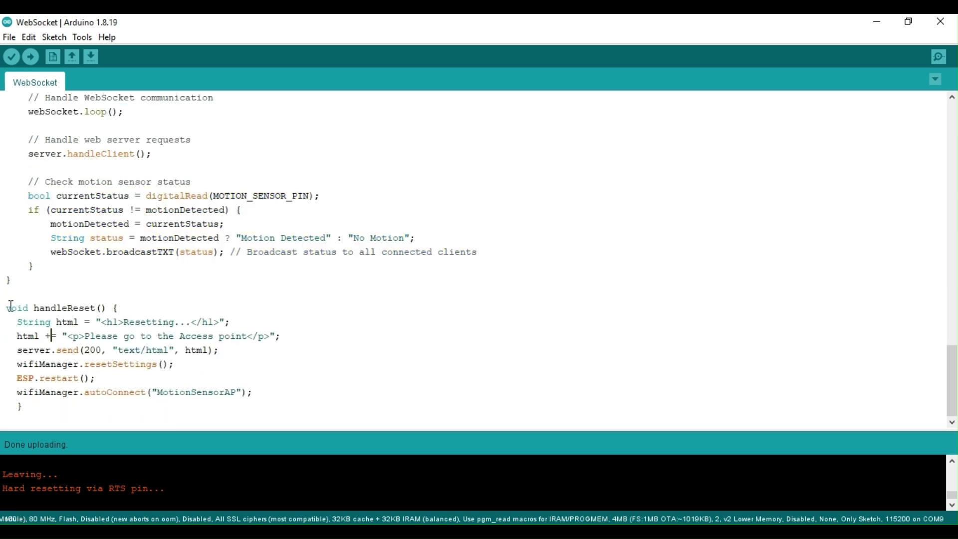
left_click_drag(7, 308, 55, 405)
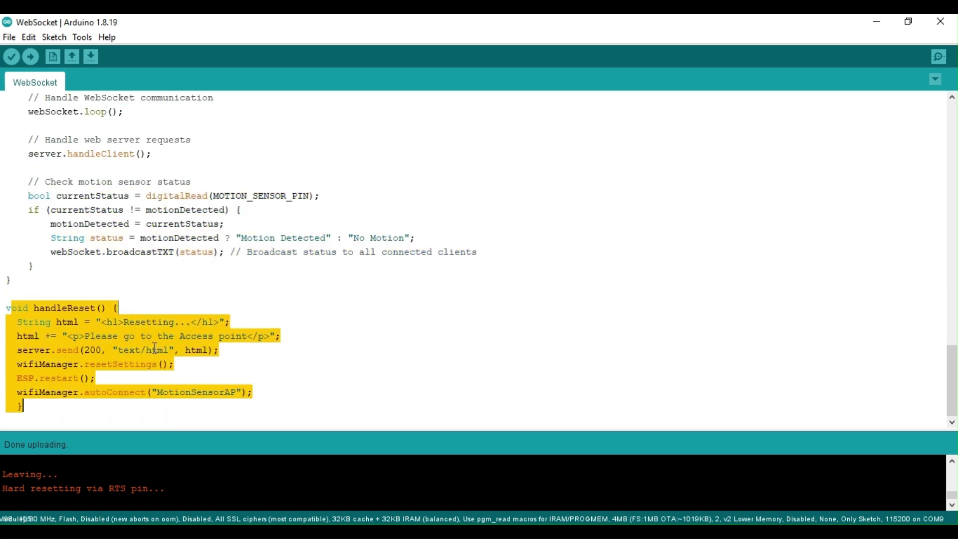
left_click(267, 309)
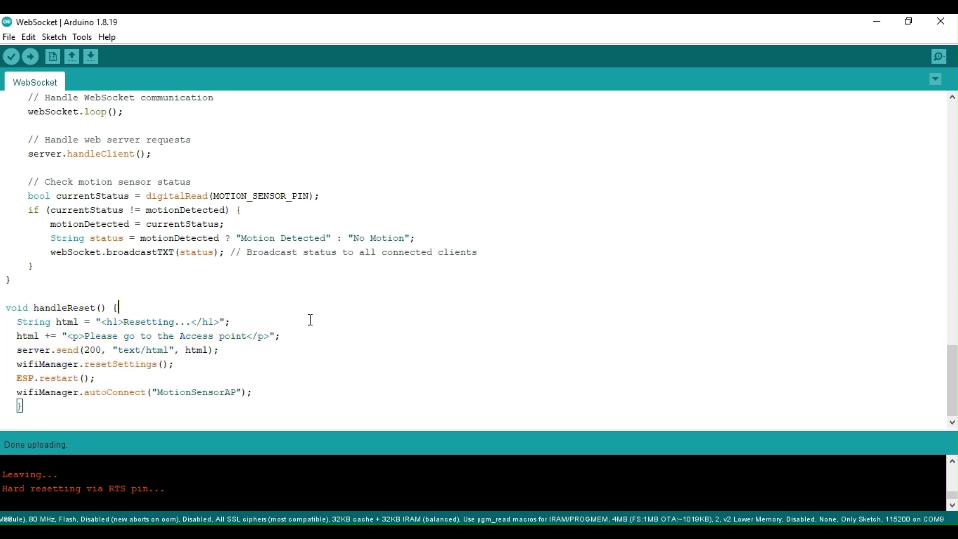